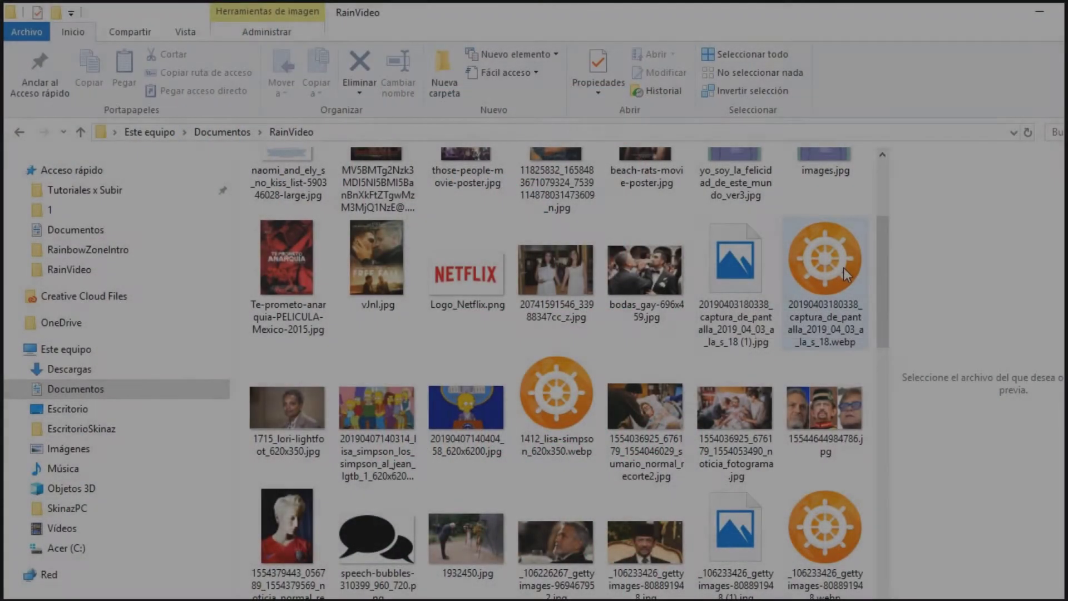
# Step: Try the Lisa Simpson .webp file, then select the other webp screenshot instead
pyautogui.click(535, 401)
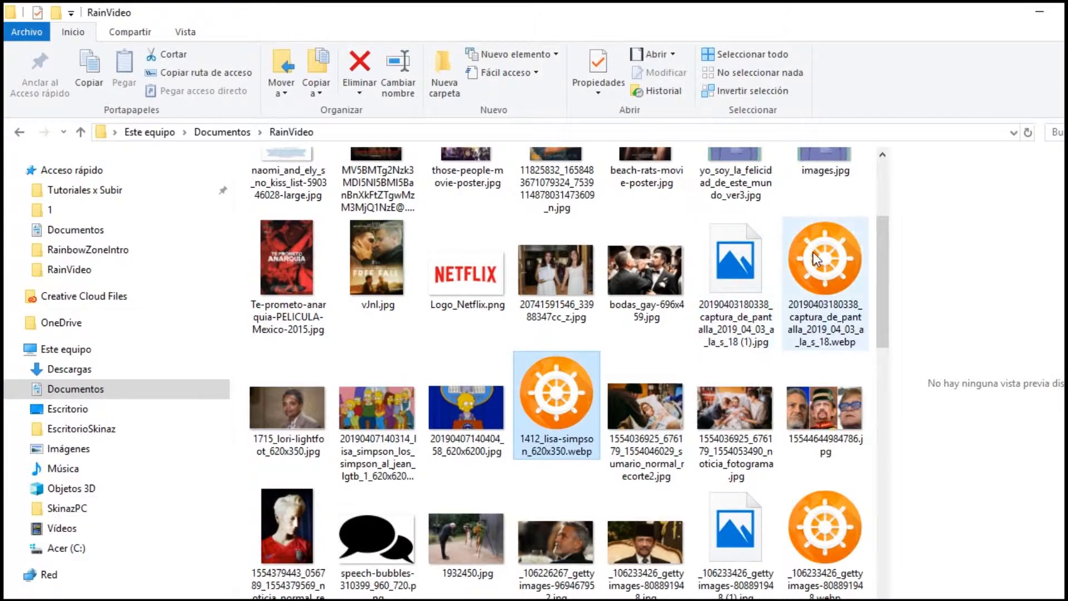
pyautogui.moveTo(825, 259)
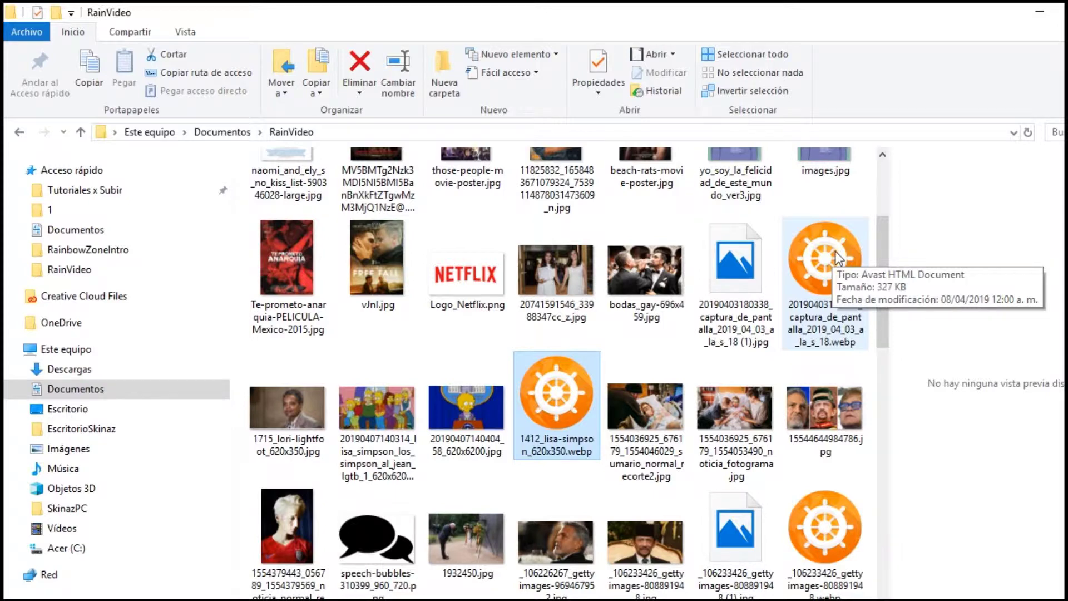
pyautogui.doubleClick(838, 257)
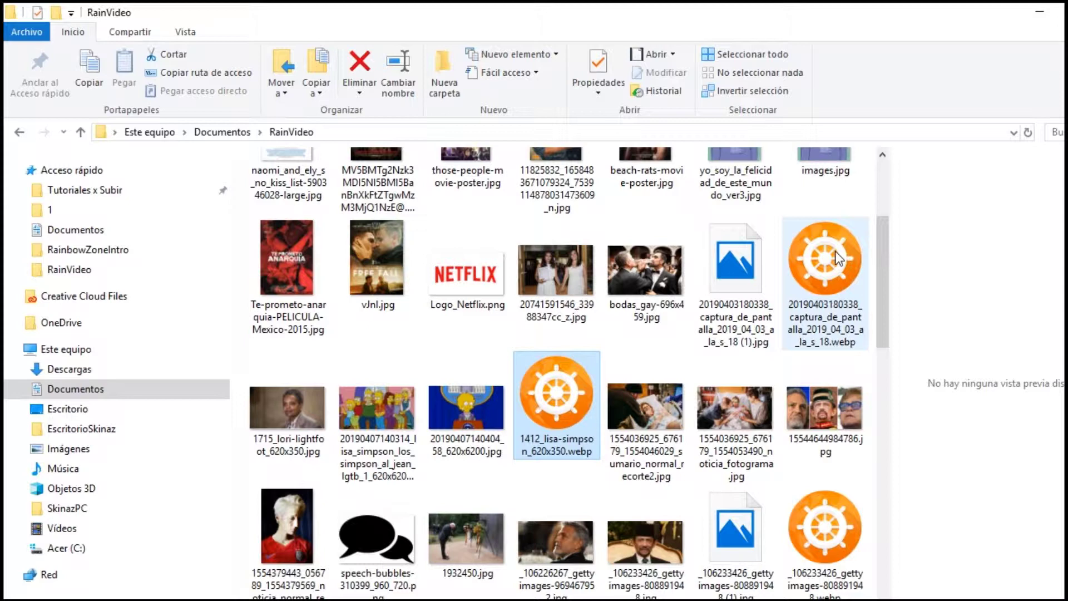
pyautogui.click(839, 259)
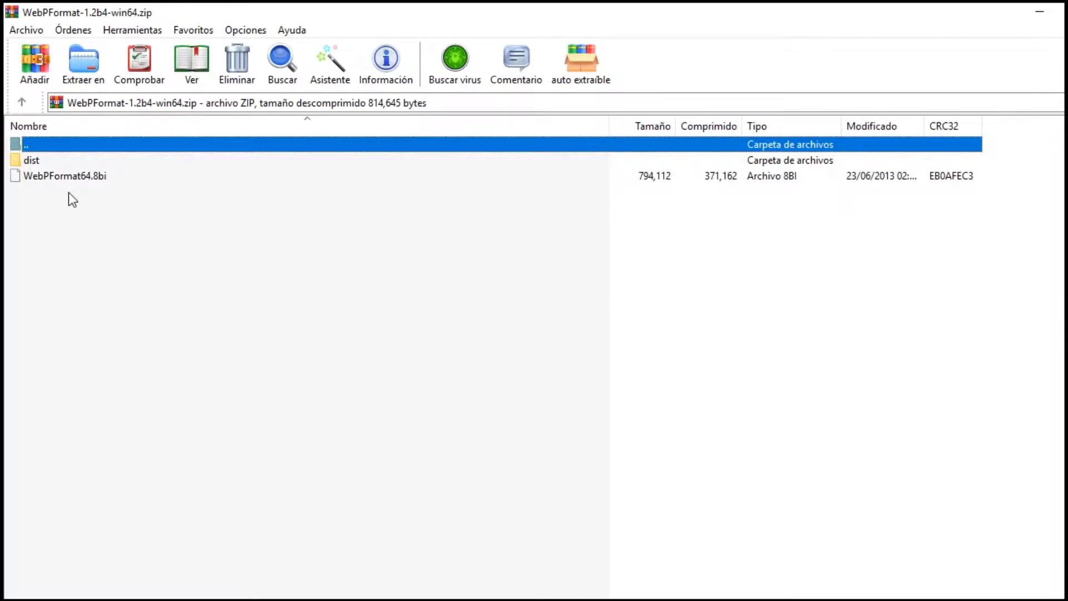
# Step: Select both dist and WebPFormat64.8bi in the archive, then bring up the Plug-ins folder window
pyautogui.click(44, 162)
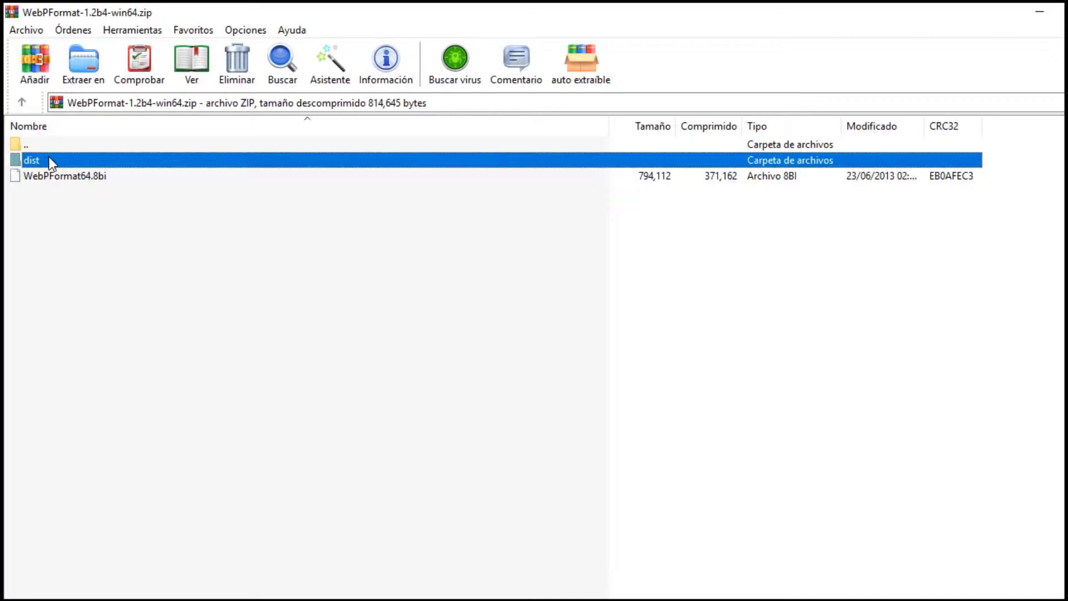
pyautogui.moveTo(156, 219)
pyautogui.mouseDown()
pyautogui.moveTo(54, 183)
pyautogui.moveTo(33, 163)
pyautogui.mouseUp()
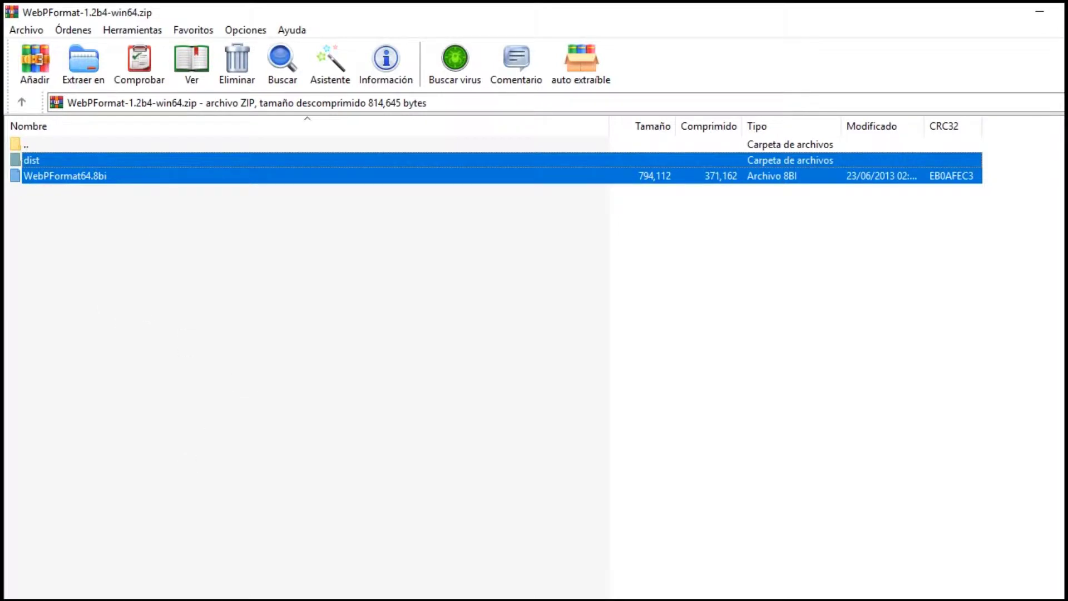
pyautogui.click(175, 597)
pyautogui.click(135, 536)
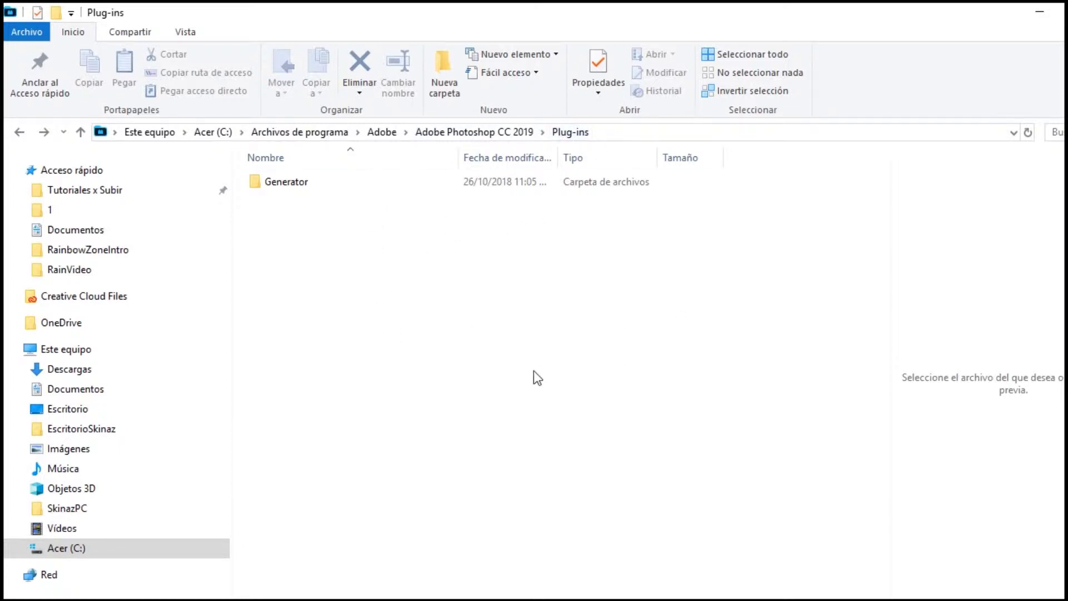
# Step: Create and open a new 'File Formats' folder inside Plug-ins, approving the permission prompt
pyautogui.click(441, 65)
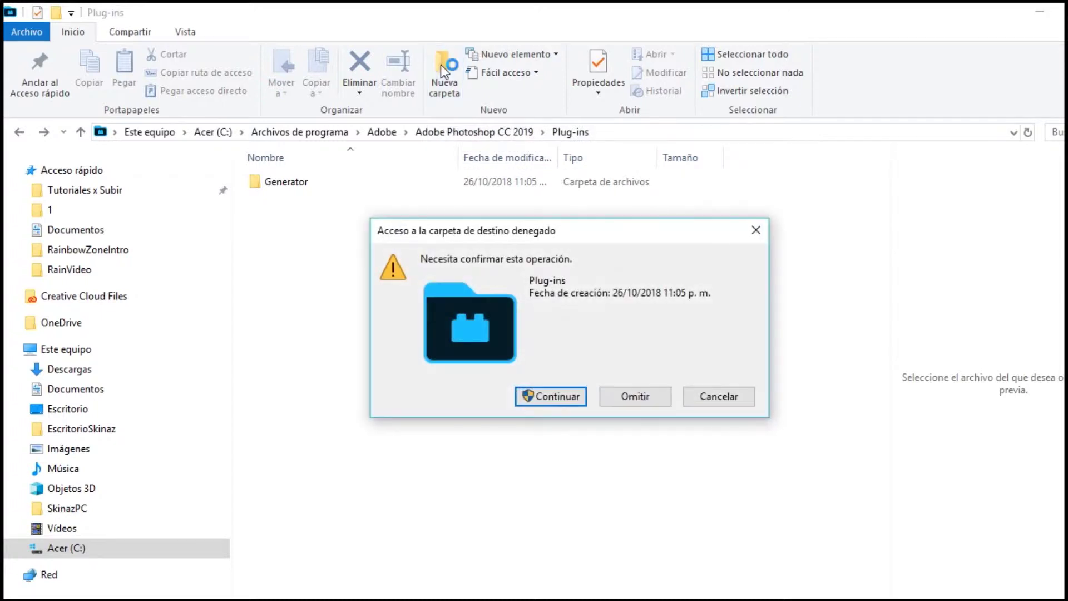
pyautogui.click(568, 397)
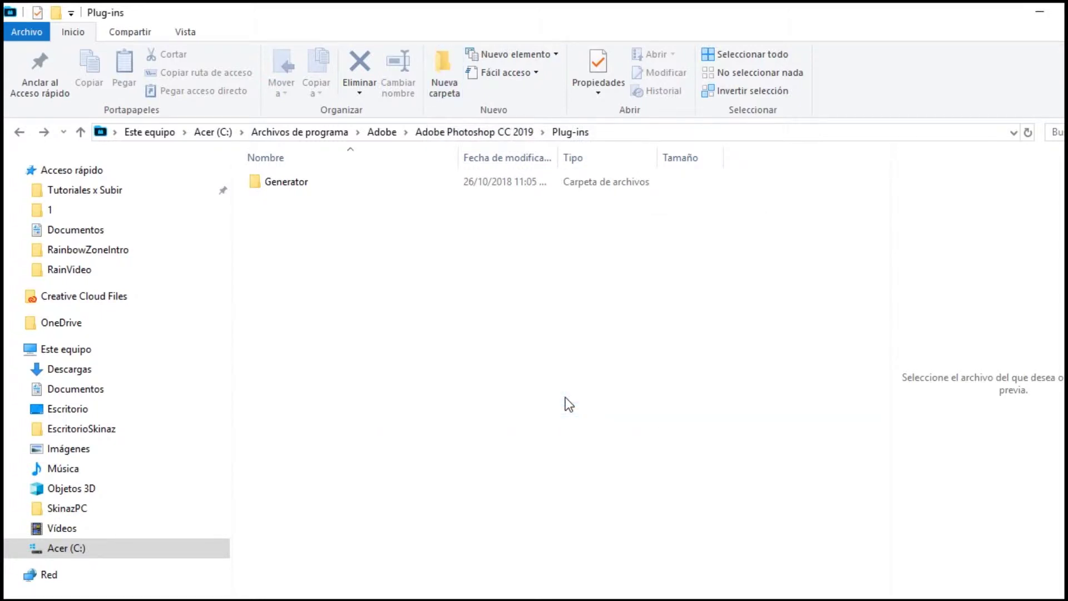
pyautogui.write('File Formats')
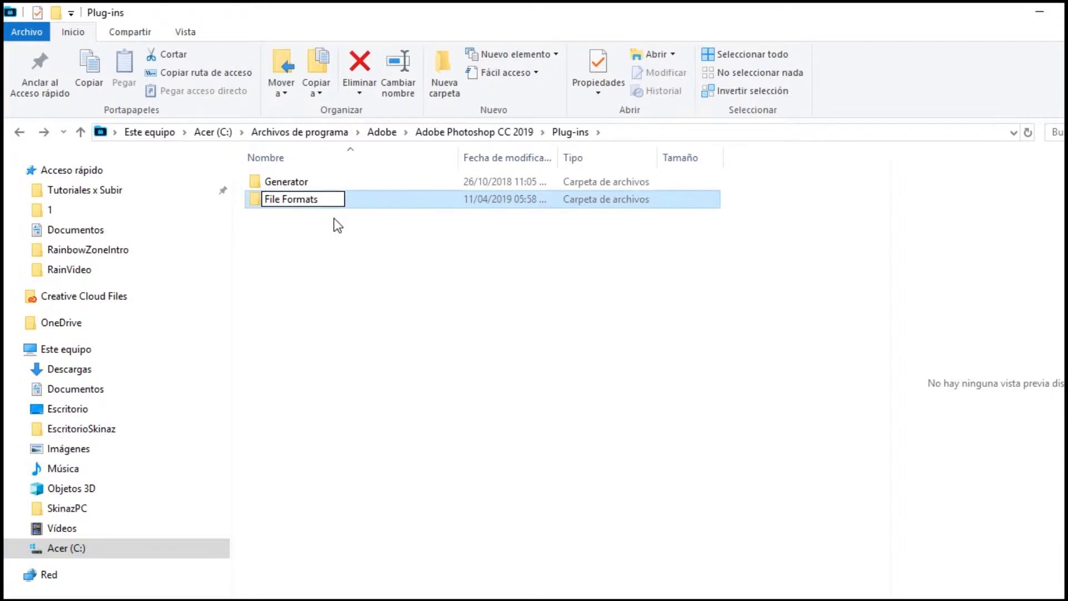
pyautogui.press('Return')
pyautogui.press('Return')
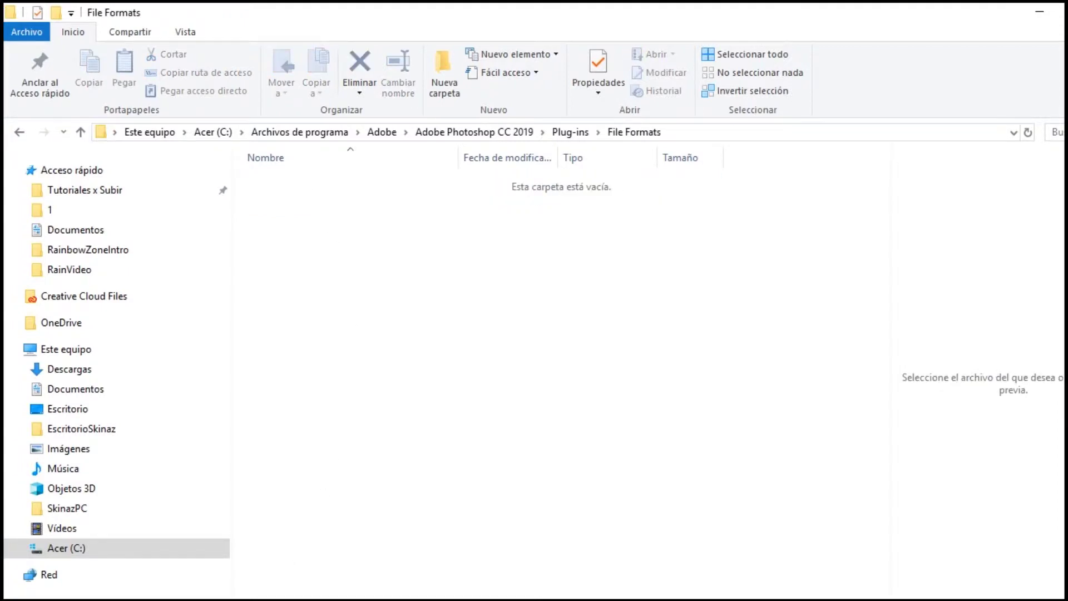
pyautogui.hotkey('alt', 'Tab')
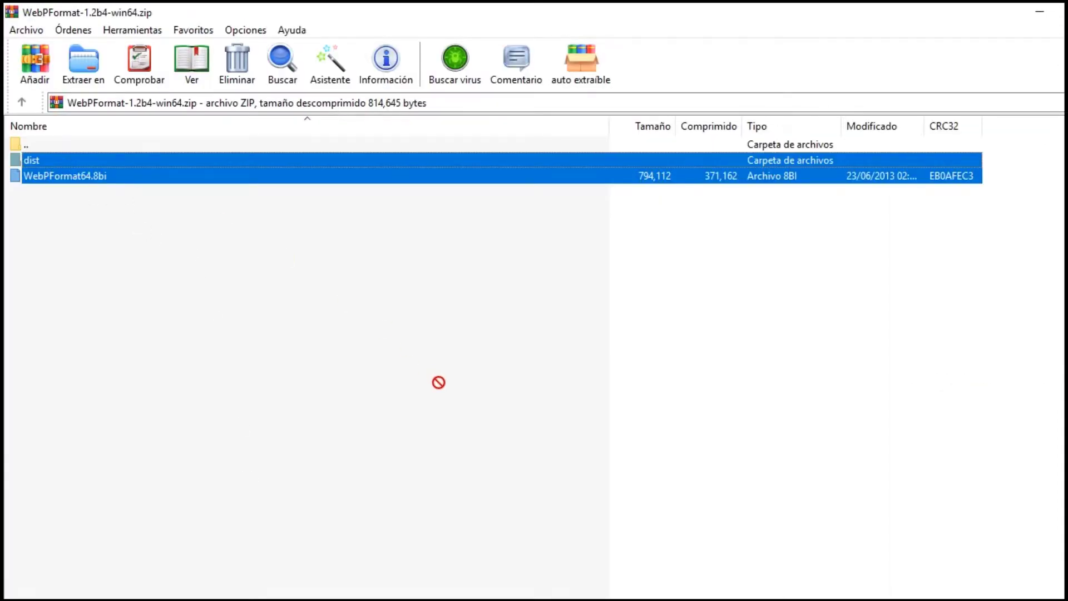
# Step: Drag dist and WebPFormat64.8bi into File Formats, approving the protected-folder copy prompt
pyautogui.moveTo(70, 162); pyautogui.dragTo(439, 382)
pyautogui.click(532, 266)
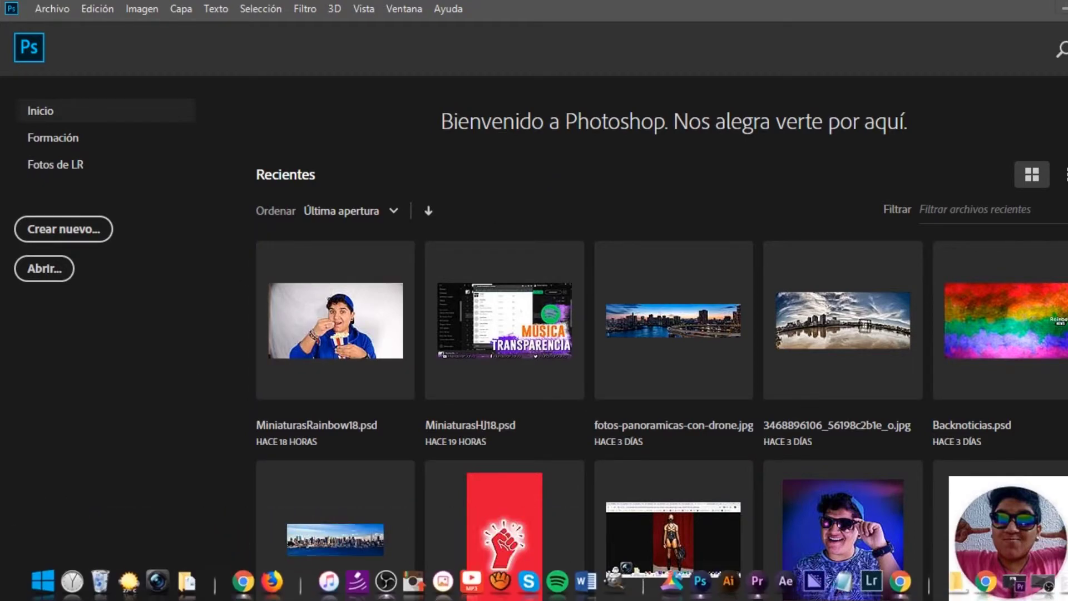
# Step: Drag the webp screenshot from RainVideo into Photoshop and dismiss the missing-profile warning
pyautogui.moveTo(186, 581)
pyautogui.click(262, 551)
pyautogui.moveTo(830, 263); pyautogui.dragTo(607, 203)
pyautogui.hotkey('alt', 'Tab')
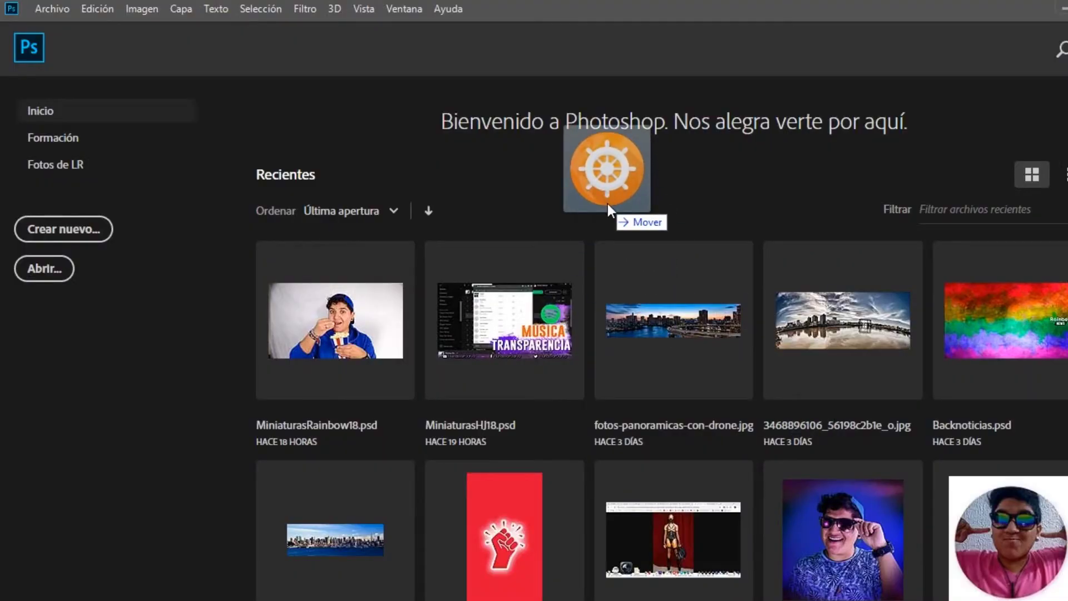
pyautogui.press('Return')
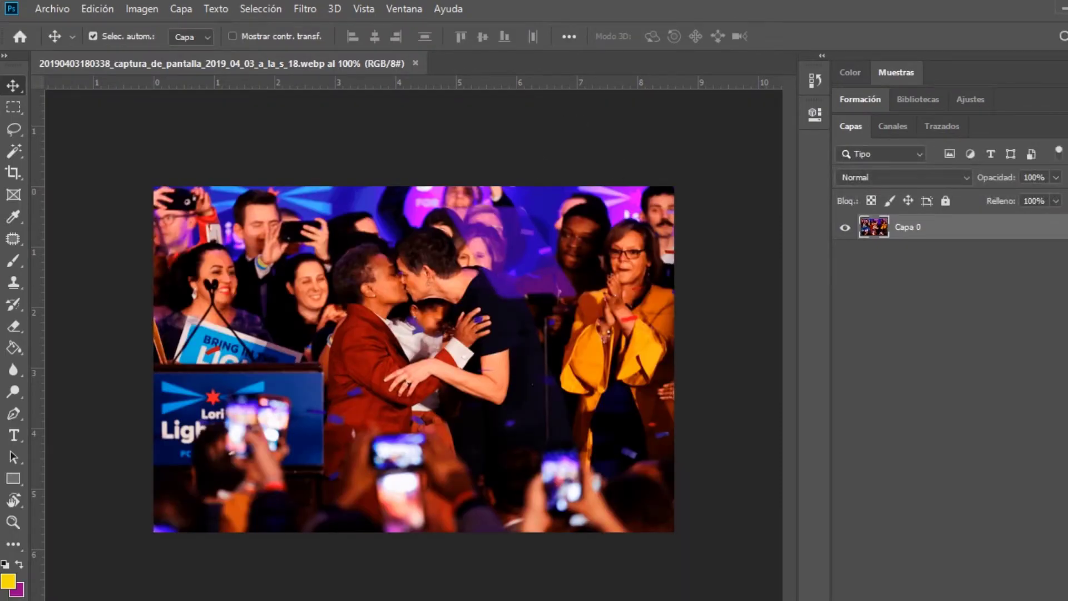
# Step: Open Capa 0's Layer Style options and close them without changes
pyautogui.press('h')
pyautogui.doubleClick(974, 227)
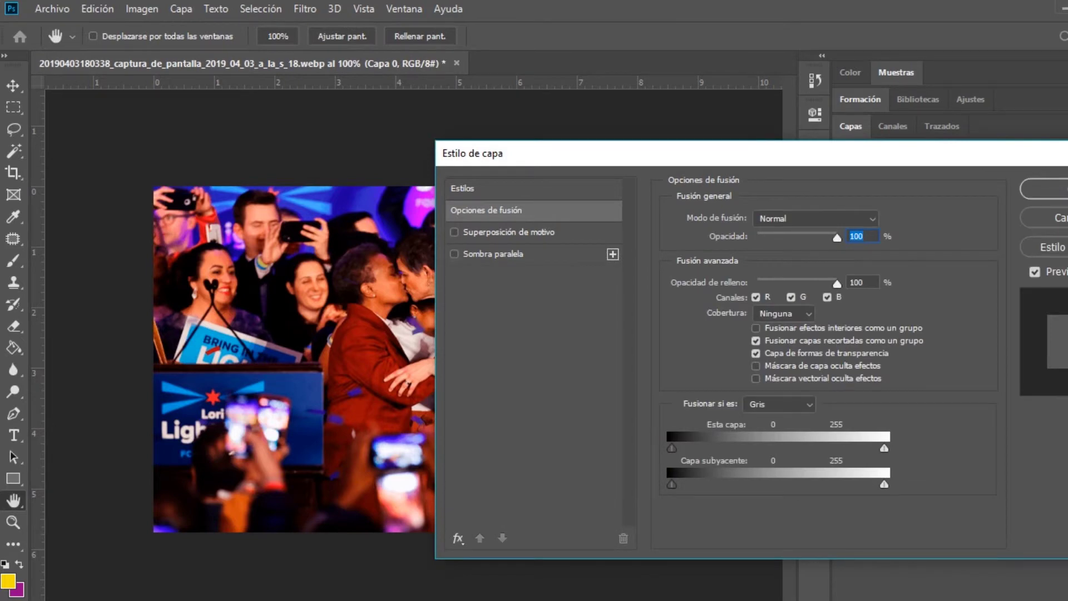
pyautogui.press('Return')
pyautogui.press('v')
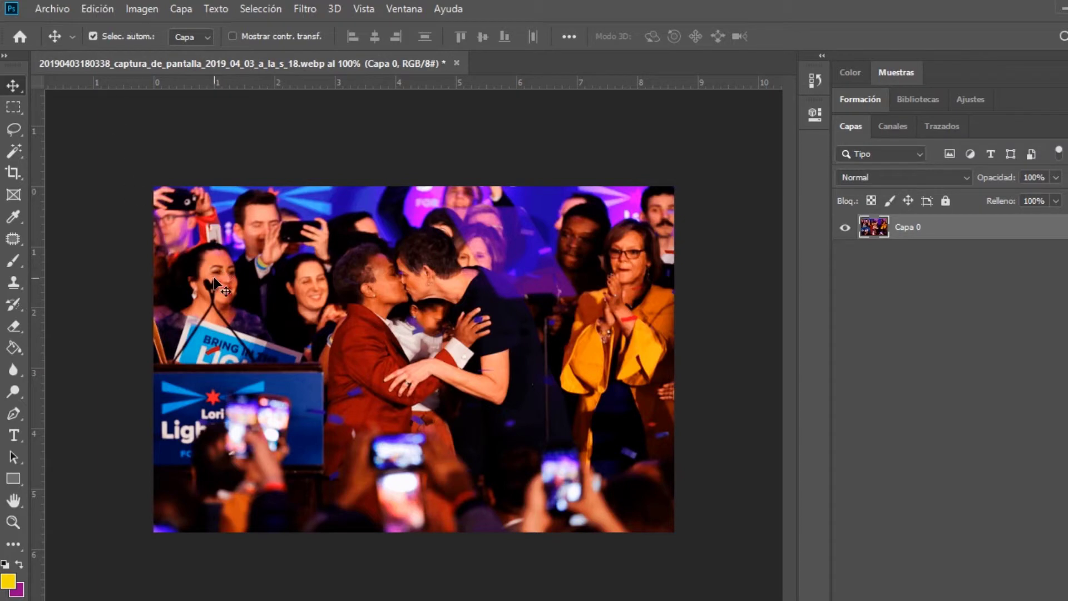
pyautogui.hotkey('ctrl', 'shift', 's')
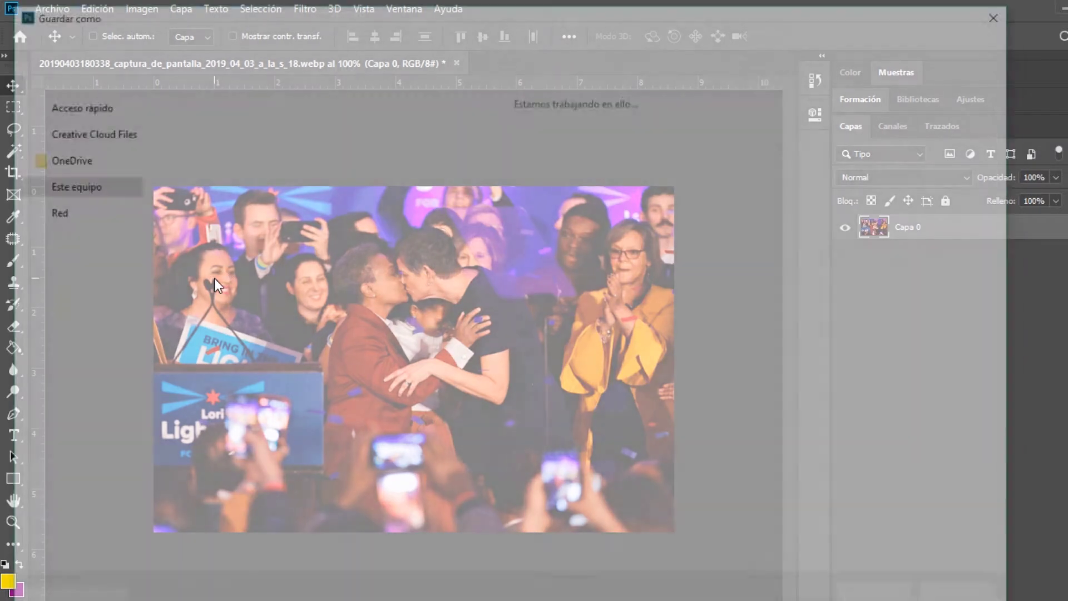
pyautogui.click(449, 468)
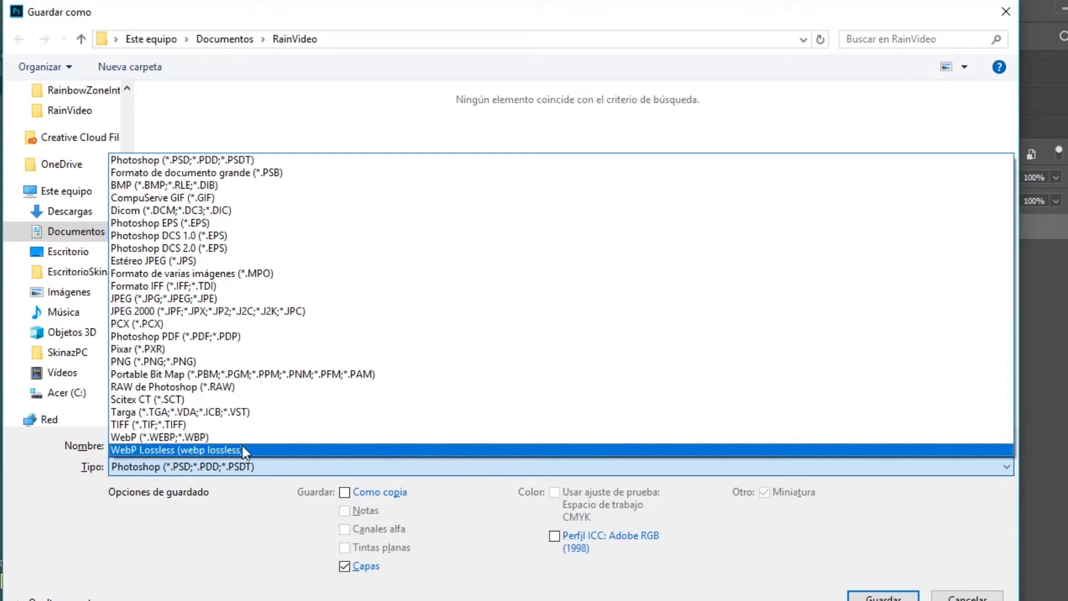
pyautogui.click(789, 566)
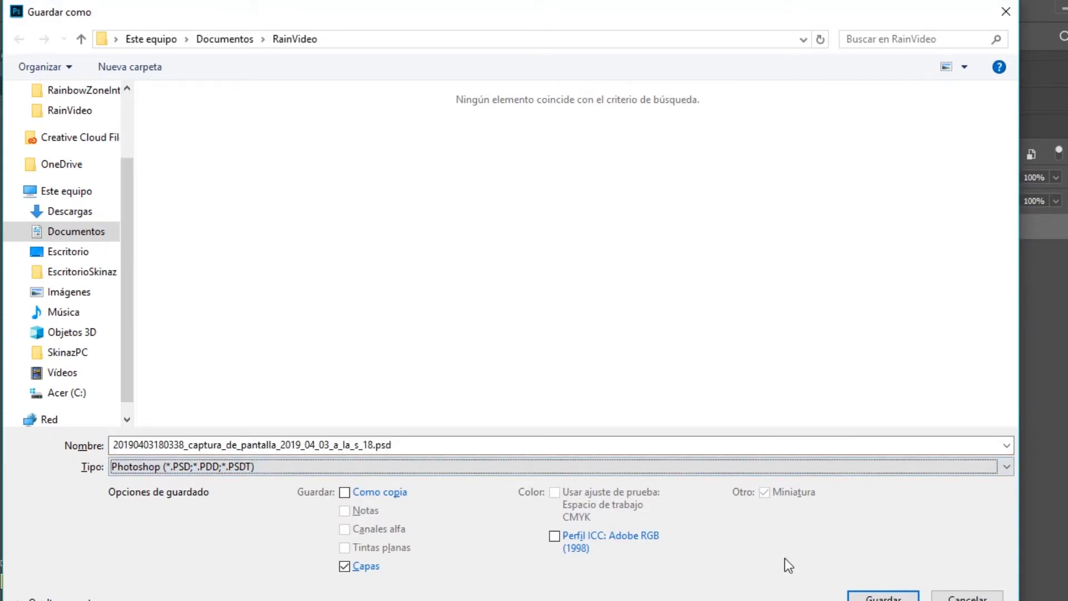
pyautogui.click(968, 597)
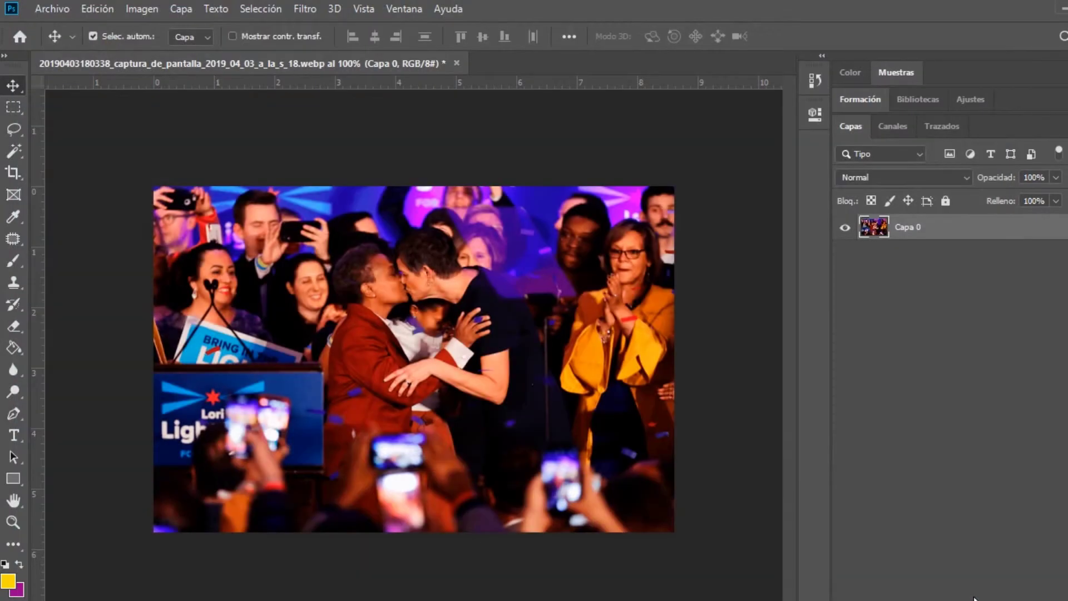